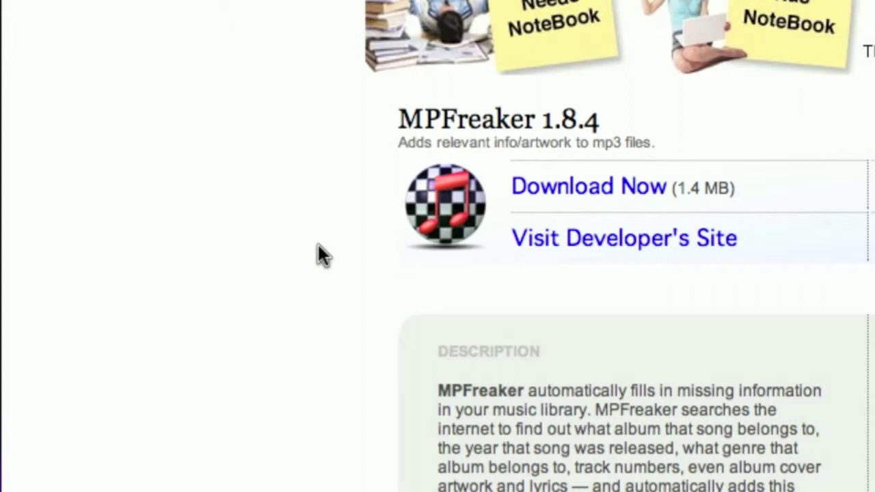
Step: Switch to the MPFreaker v1.8.1 torrent details tab and scroll through its NFO notes
{"action": "scroll", "coordinate": [318, 244], "scroll_direction": "down", "scroll_amount": 1}
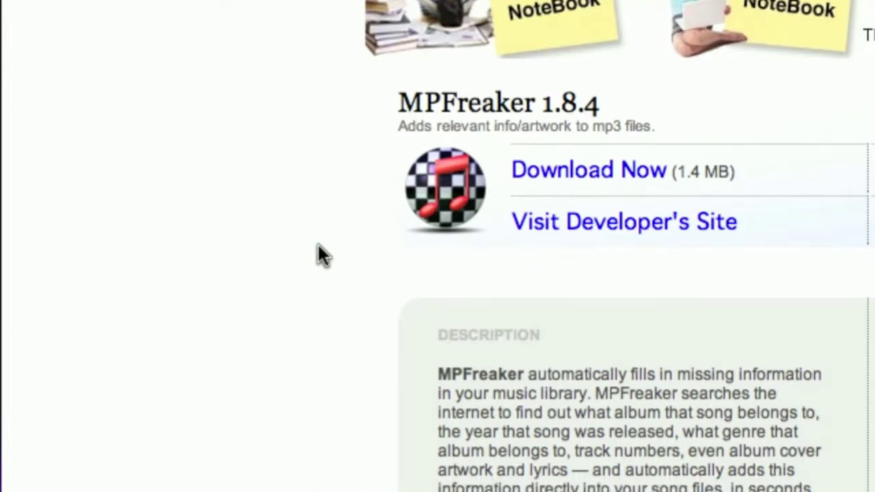
{"action": "scroll", "coordinate": [318, 245], "scroll_direction": "down", "scroll_amount": 5}
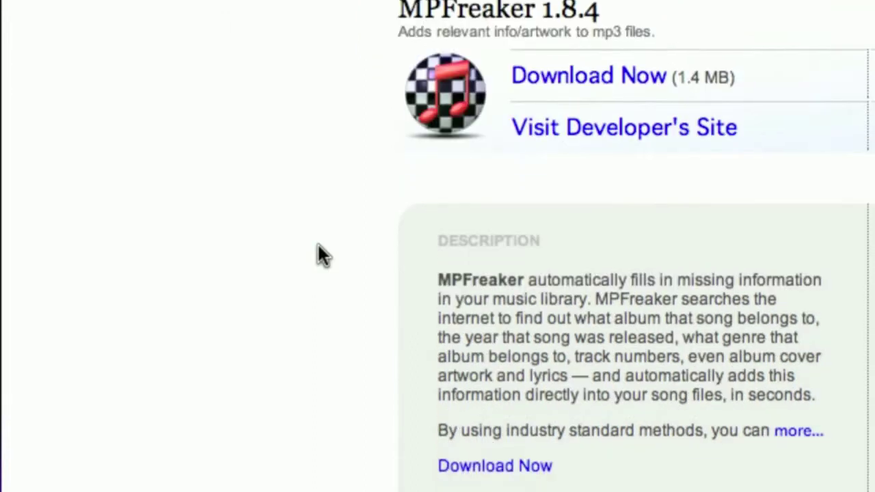
{"action": "scroll", "coordinate": [317, 245], "scroll_direction": "up", "scroll_amount": 8}
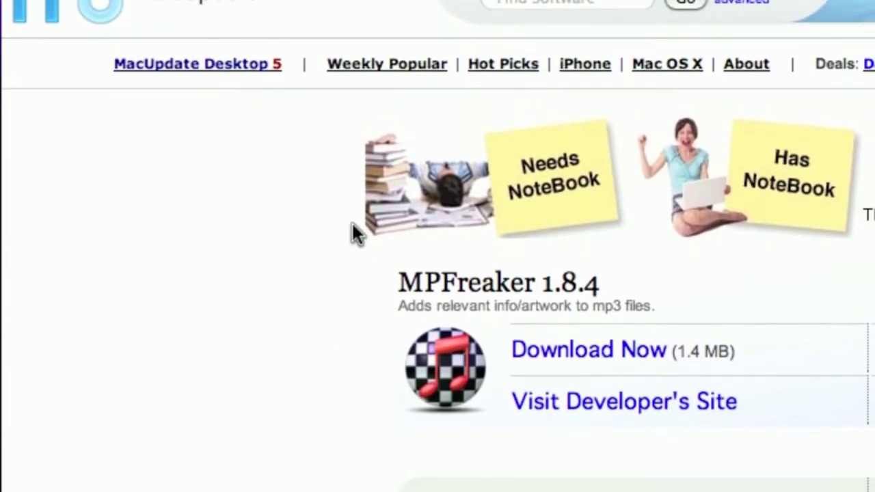
{"action": "left_click", "coordinate": [352, 258]}
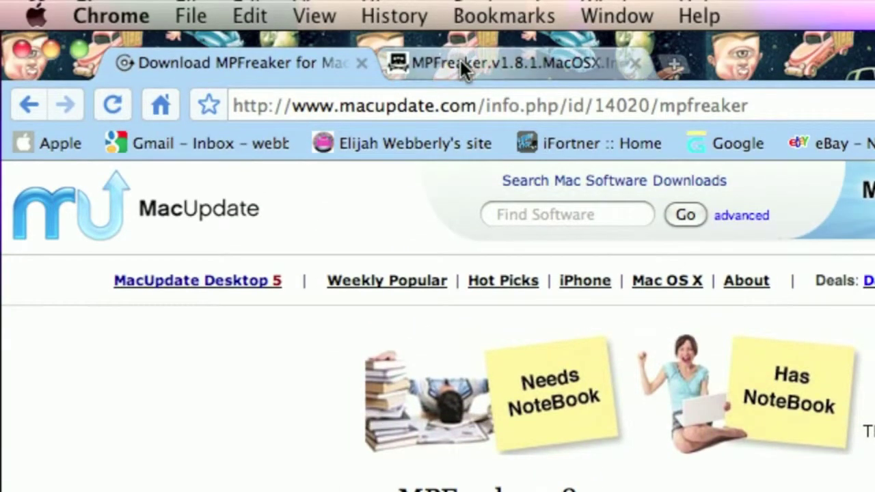
{"action": "left_click", "coordinate": [460, 59]}
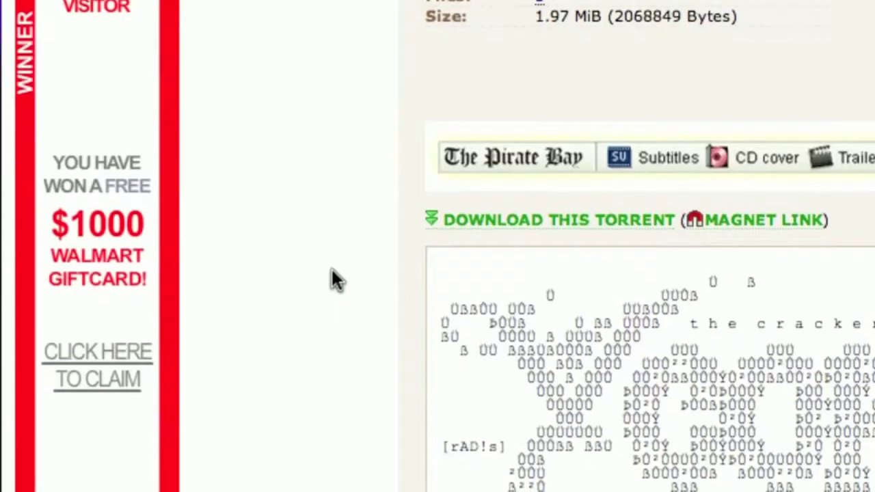
{"action": "scroll", "coordinate": [331, 268], "scroll_direction": "down", "scroll_amount": 10}
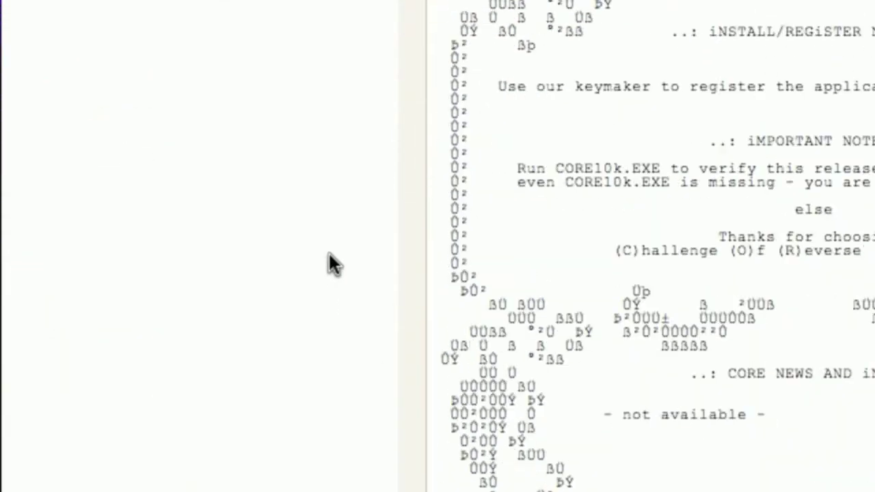
{"action": "scroll", "coordinate": [395, 405], "scroll_direction": "up", "scroll_amount": 10}
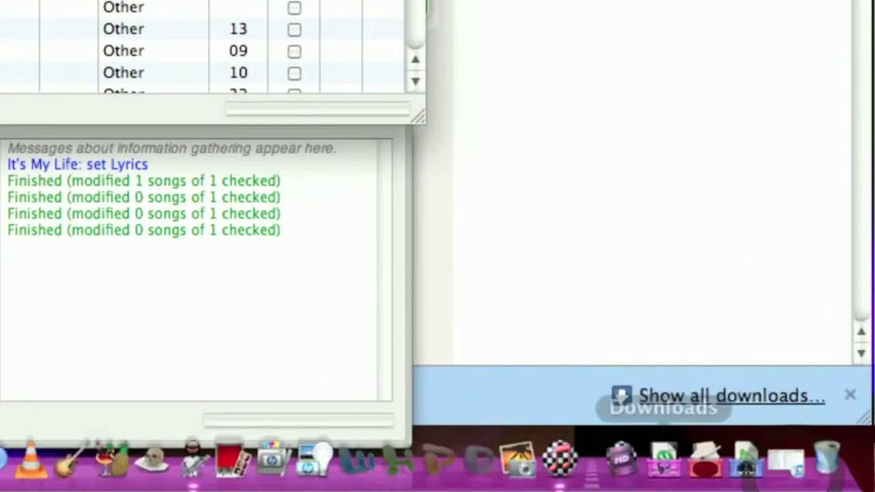
Step: Find and select Owl City's Fireflies in the MPFreaker track list
{"action": "scroll", "coordinate": [465, 257], "scroll_direction": "up", "scroll_amount": 5}
{"action": "scroll", "coordinate": [451, 257], "scroll_direction": "up", "scroll_amount": 5}
{"action": "scroll", "coordinate": [441, 255], "scroll_direction": "down", "scroll_amount": 12}
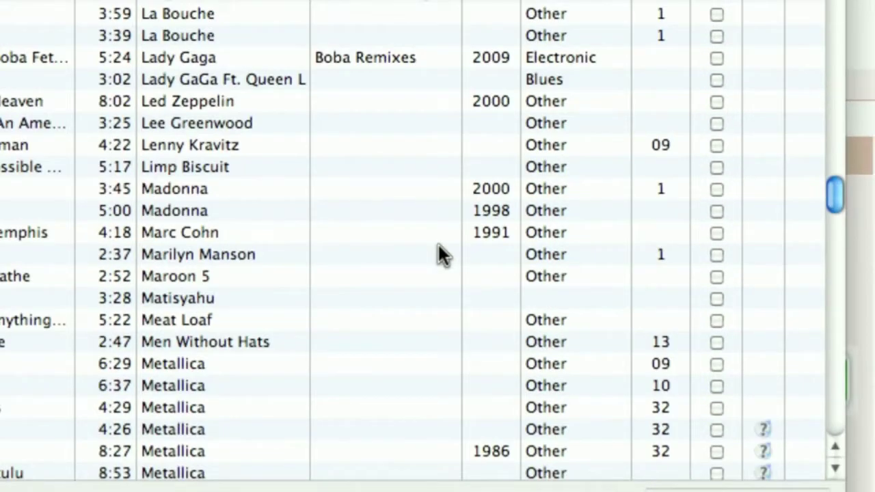
{"action": "scroll", "coordinate": [438, 255], "scroll_direction": "down", "scroll_amount": 14}
{"action": "scroll", "coordinate": [437, 245], "scroll_direction": "down", "scroll_amount": 4}
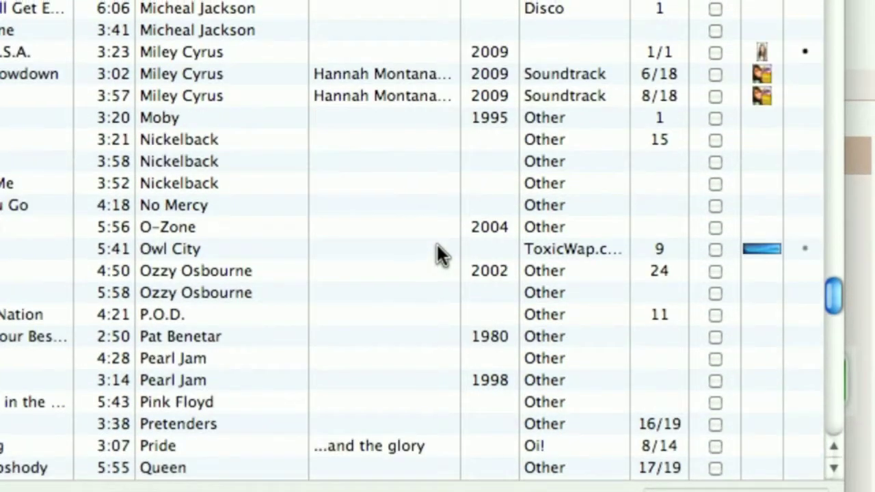
{"action": "left_click", "coordinate": [437, 247]}
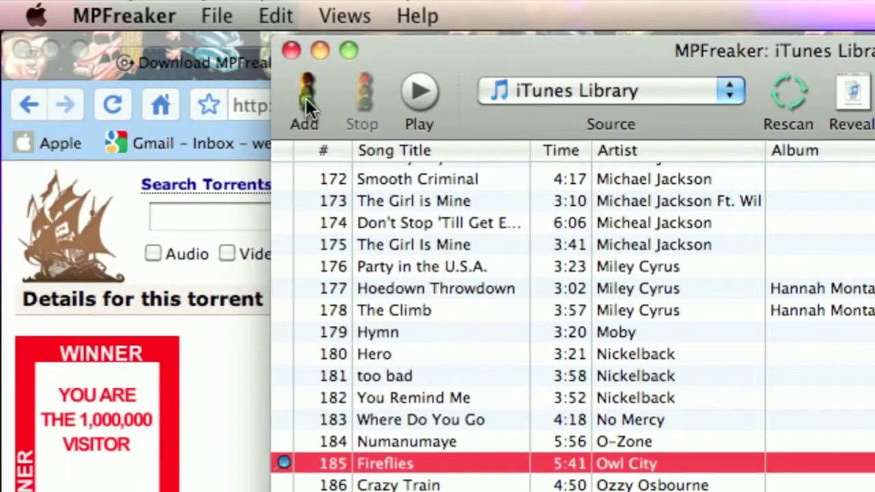
Step: Add lyrics to Fireflies and confirm the 'Fireflies: set Lyrics' log message
{"action": "left_click", "coordinate": [306, 98]}
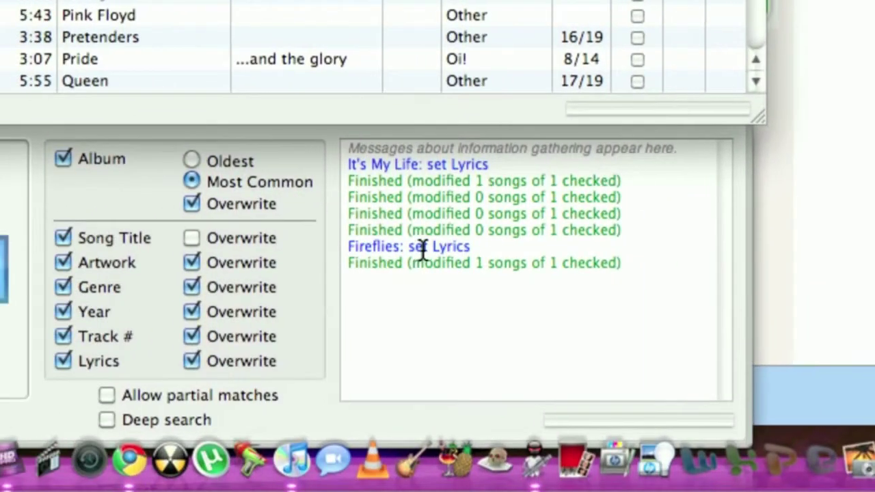
{"action": "left_click", "coordinate": [392, 252]}
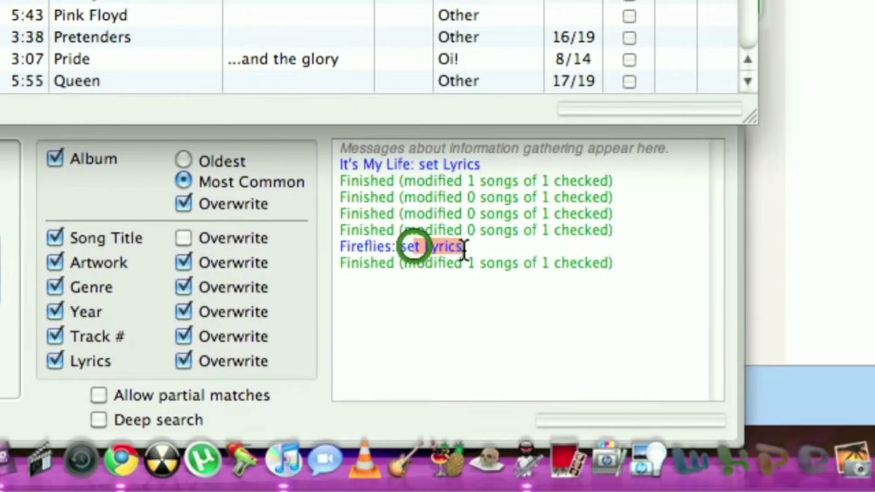
{"action": "left_click", "coordinate": [441, 286]}
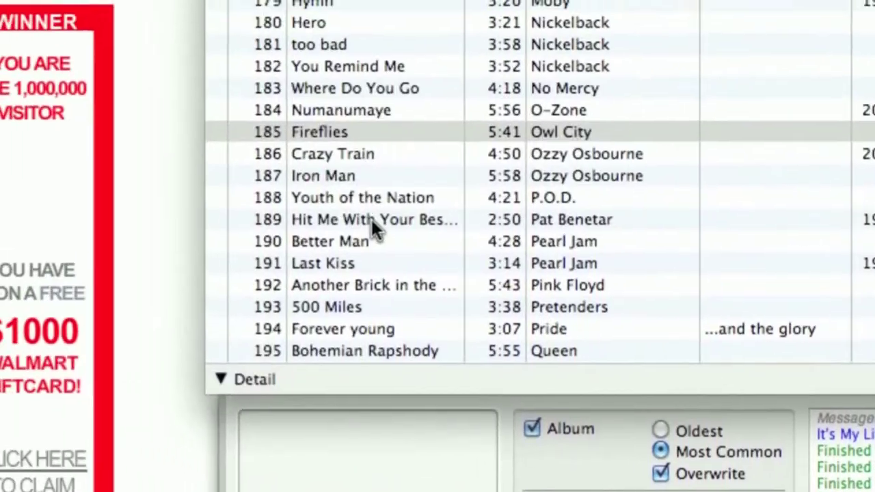
{"action": "scroll", "coordinate": [433, 252], "scroll_direction": "down", "scroll_amount": 3}
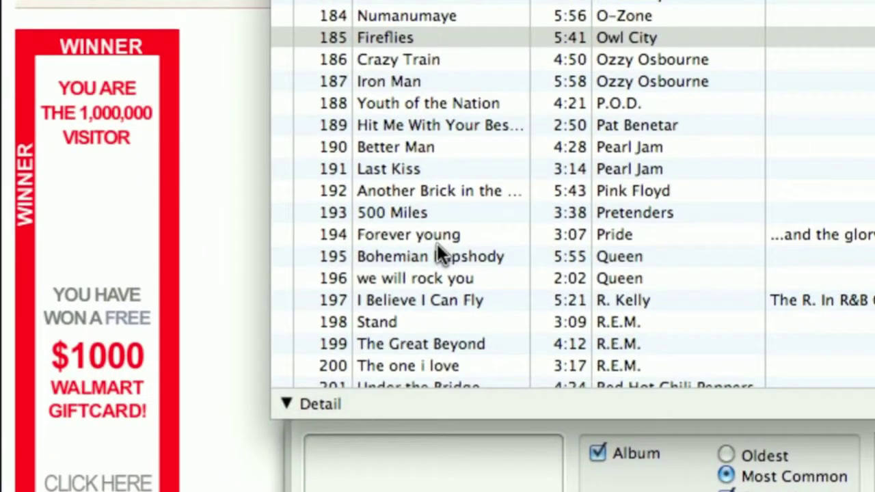
{"action": "scroll", "coordinate": [437, 244], "scroll_direction": "down", "scroll_amount": 1}
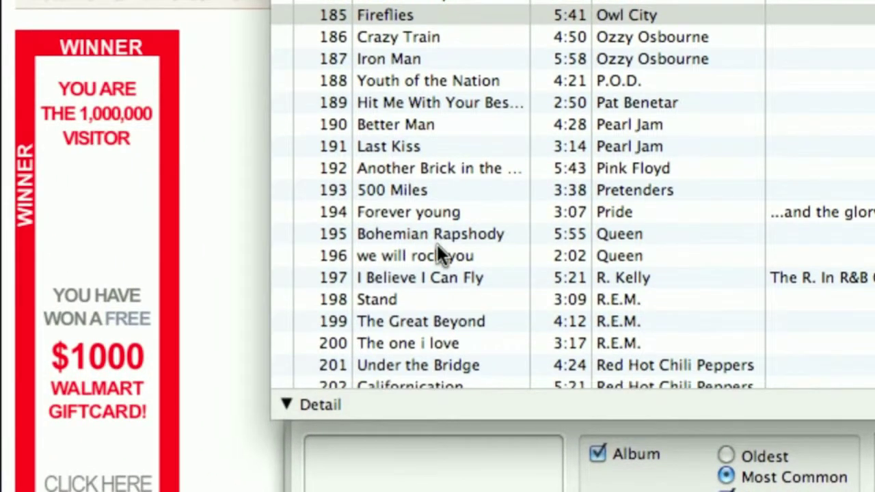
{"action": "scroll", "coordinate": [437, 247], "scroll_direction": "down", "scroll_amount": 3}
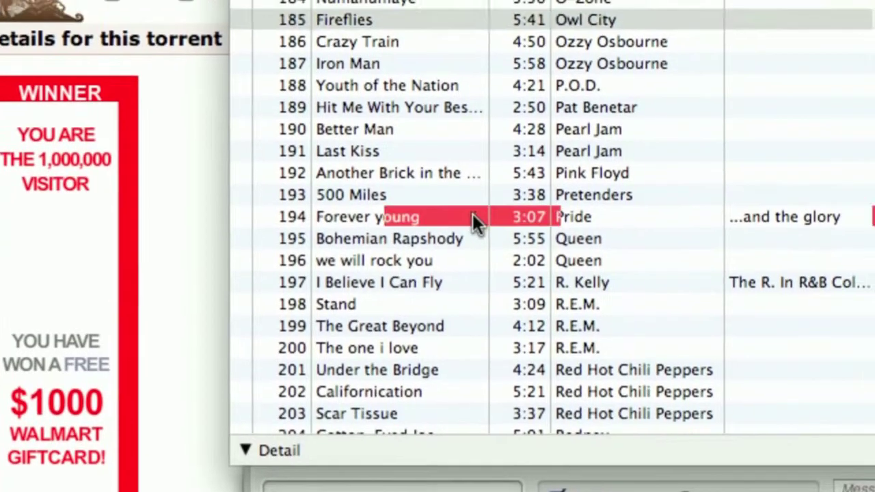
Step: Select Pride's Forever Young and Rednex's Cotton-Eyed Joe in the song list
{"action": "left_click", "coordinate": [473, 218]}
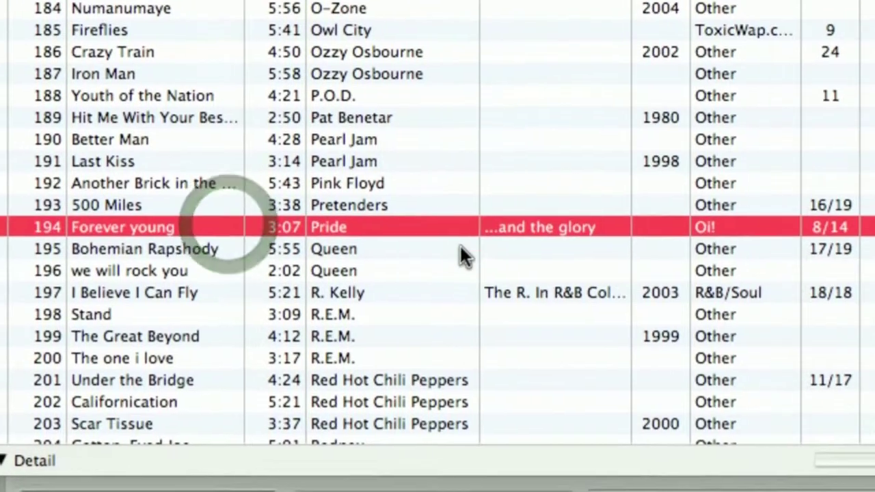
{"action": "scroll", "coordinate": [430, 301], "scroll_direction": "down", "scroll_amount": 6}
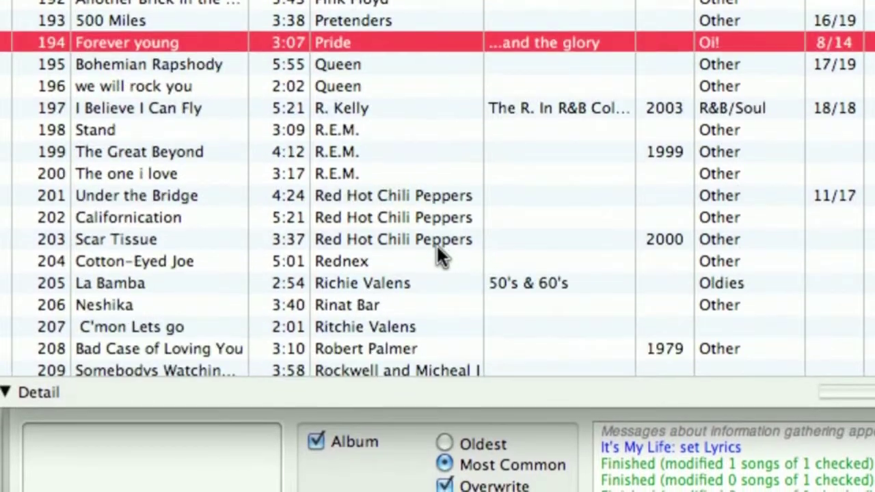
{"action": "scroll", "coordinate": [437, 243], "scroll_direction": "down", "scroll_amount": 3}
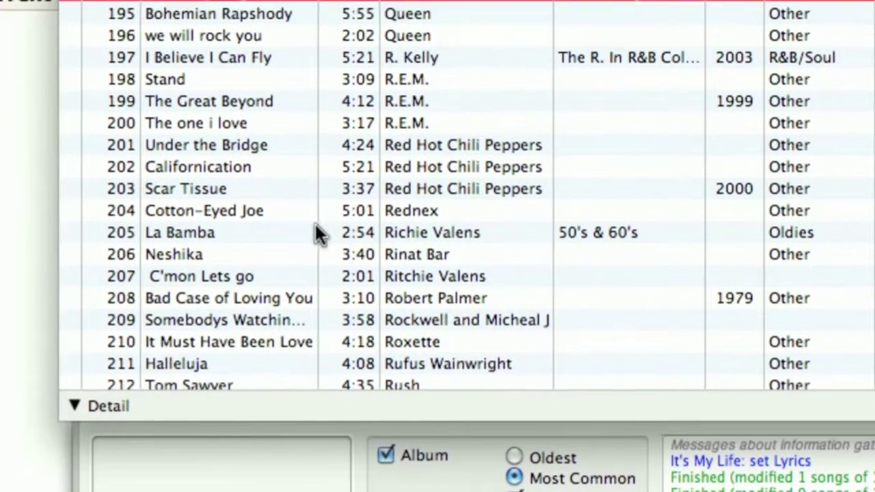
{"action": "left_click", "coordinate": [263, 210]}
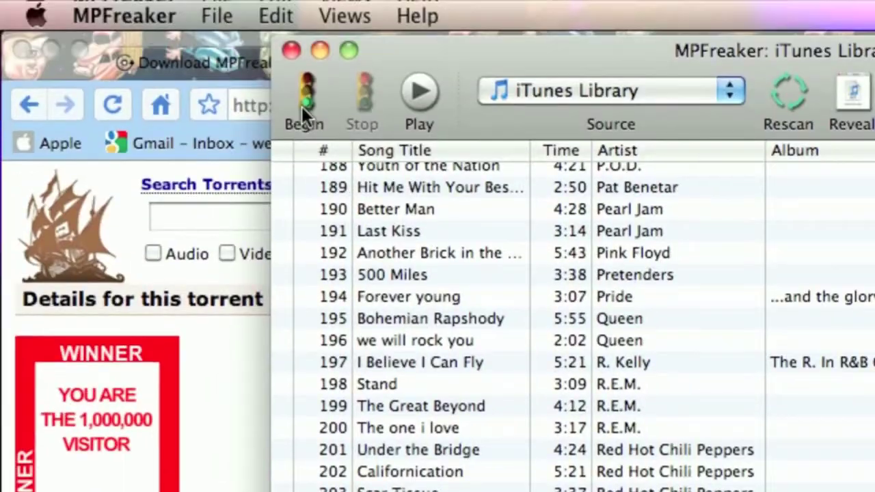
Step: Run Begin to fetch tags, then check Usher's Yeah shows album Yeah!, 2003, Hip Hop
{"action": "left_click", "coordinate": [299, 102]}
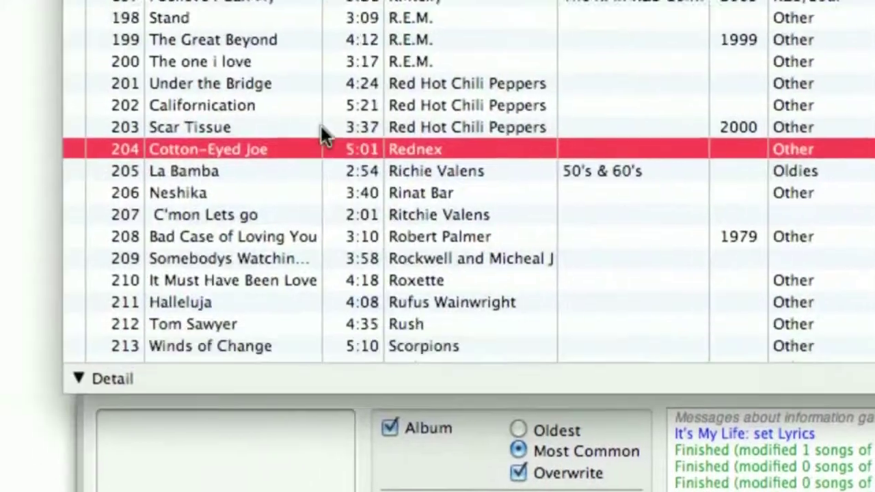
{"action": "scroll", "coordinate": [427, 232], "scroll_direction": "down", "scroll_amount": 5}
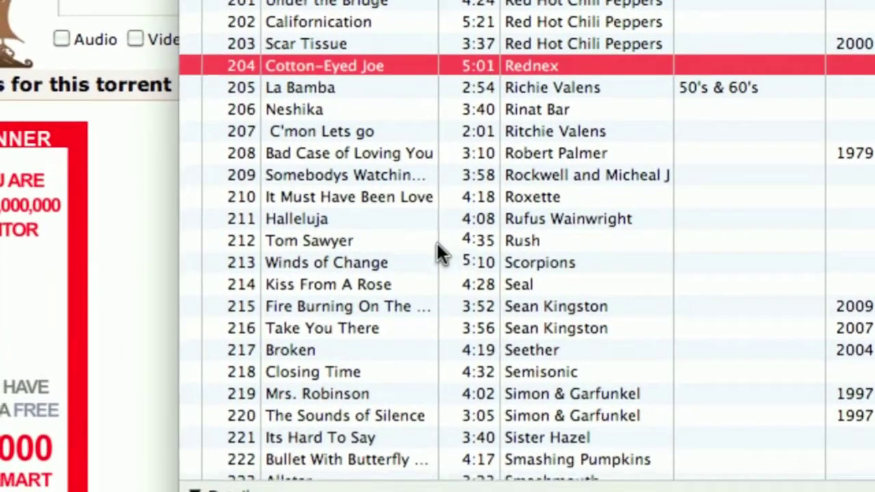
{"action": "scroll", "coordinate": [438, 248], "scroll_direction": "down", "scroll_amount": 5}
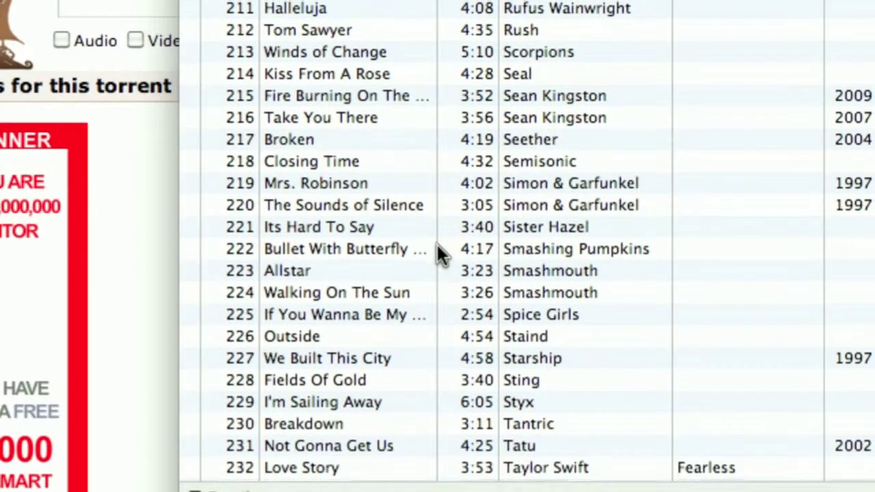
{"action": "scroll", "coordinate": [438, 247], "scroll_direction": "down", "scroll_amount": 3}
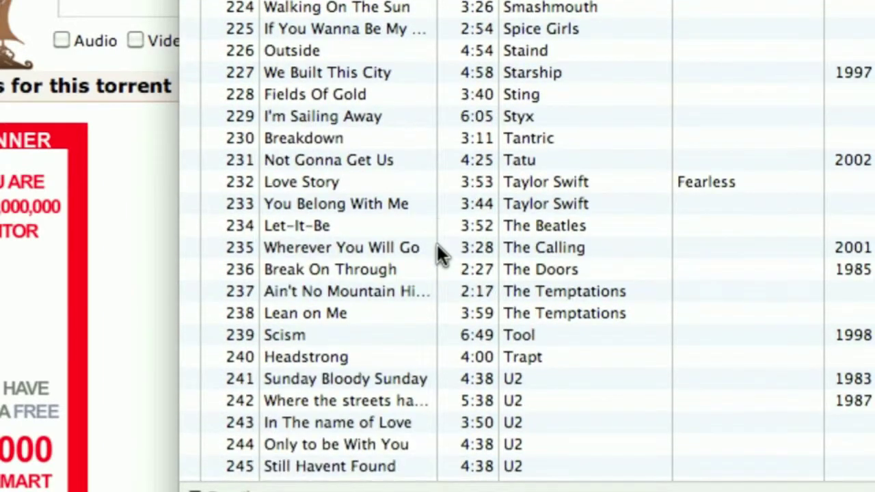
{"action": "scroll", "coordinate": [438, 247], "scroll_direction": "down", "scroll_amount": 5}
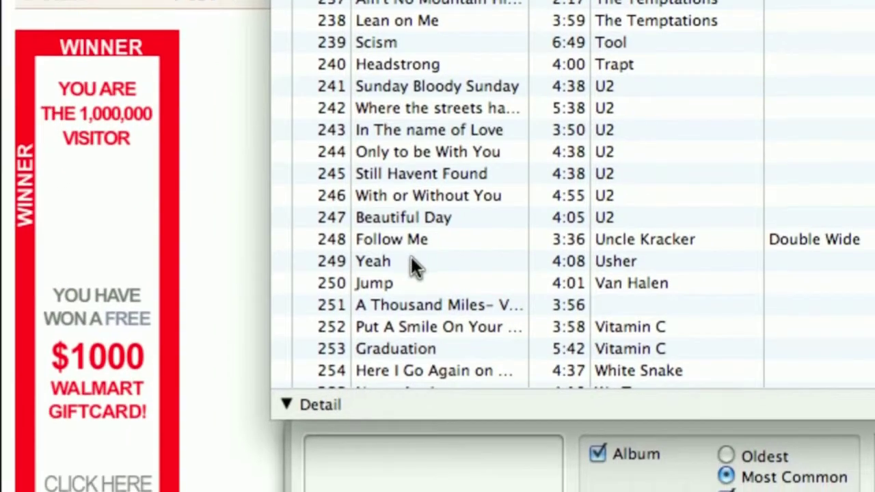
{"action": "left_click", "coordinate": [320, 354]}
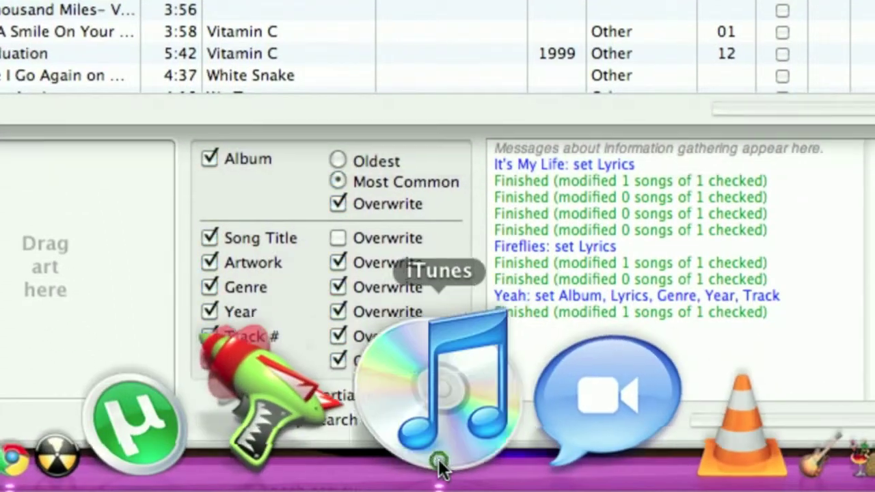
Step: Switch to iTunes and show the full Music library, after briefly viewing the XBOX playlist
{"action": "left_click", "coordinate": [440, 465]}
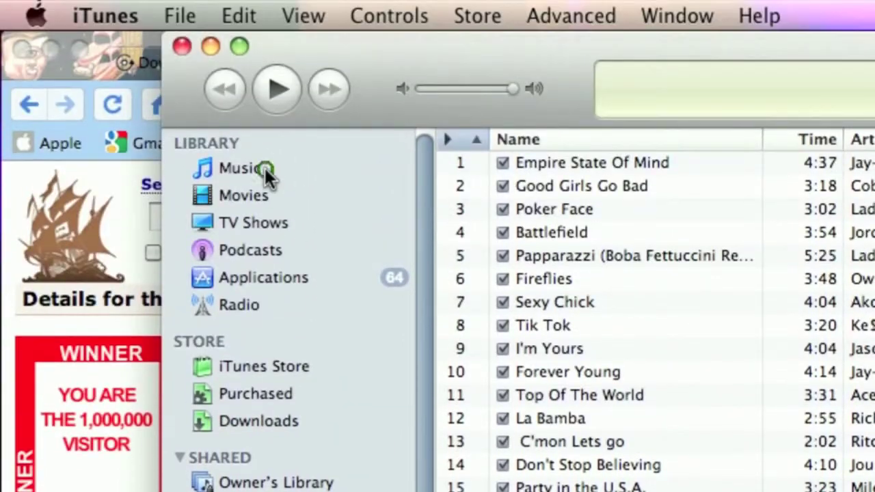
{"action": "left_click", "coordinate": [267, 151]}
{"action": "scroll", "coordinate": [667, 312], "scroll_direction": "down", "scroll_amount": 10}
{"action": "scroll", "coordinate": [530, 301], "scroll_direction": "up", "scroll_amount": 12}
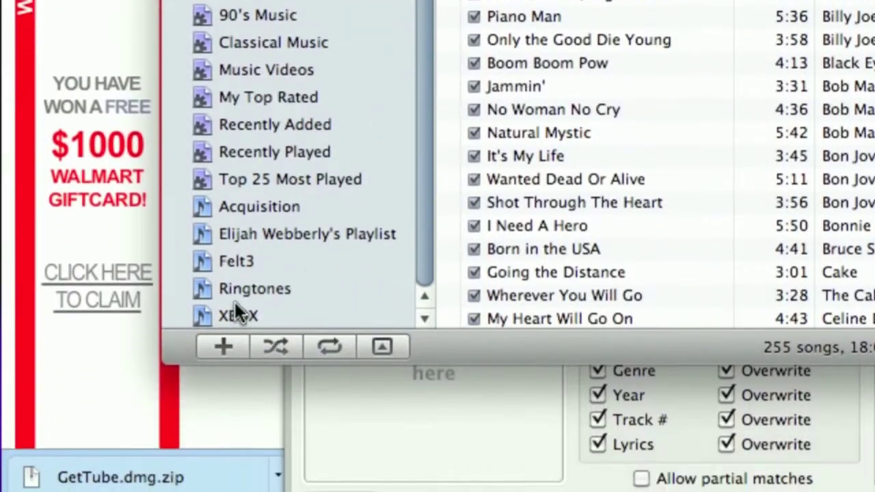
{"action": "left_click", "coordinate": [235, 400]}
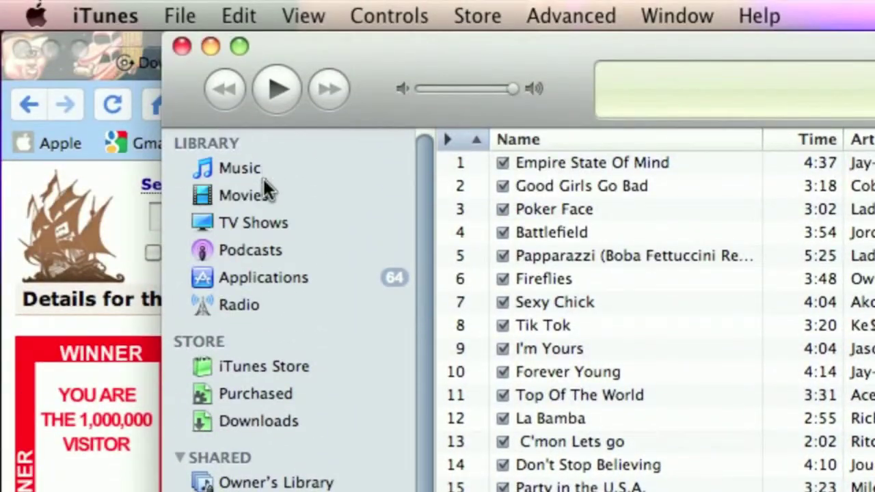
{"action": "left_click", "coordinate": [264, 177]}
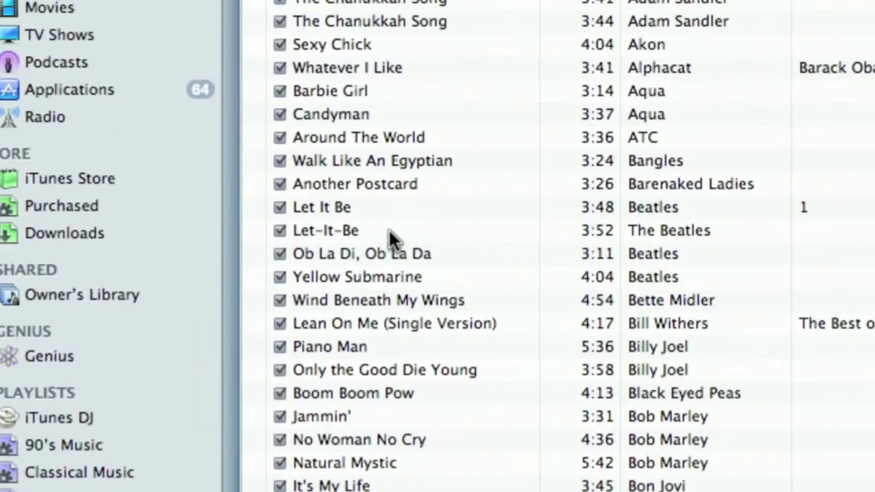
Step: Select the Beatles' Let It Be and bring up its context menu
{"action": "left_click", "coordinate": [389, 230]}
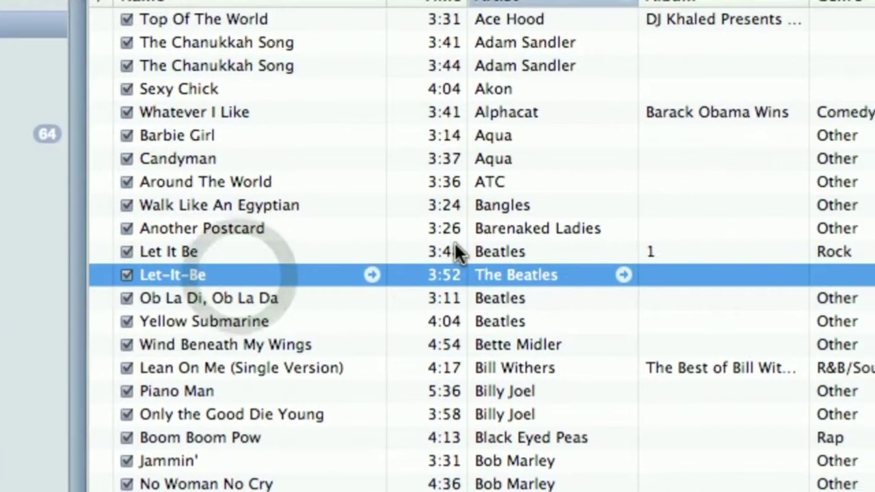
{"action": "left_click", "coordinate": [454, 252]}
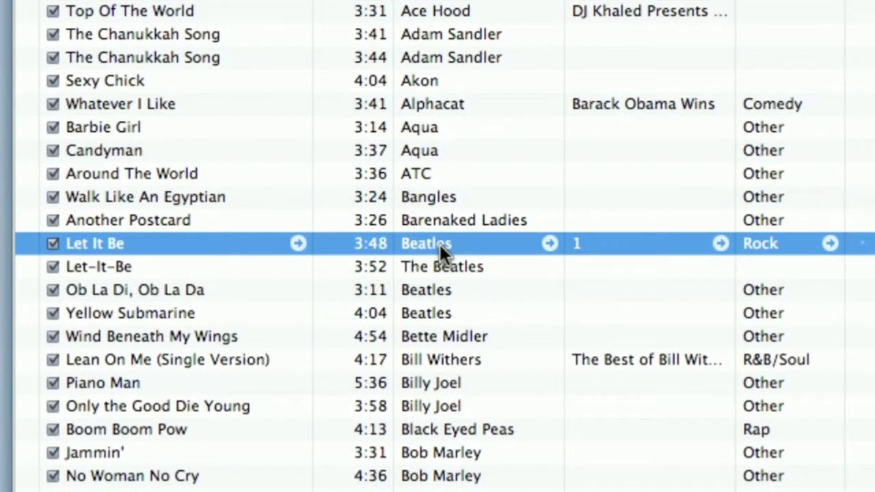
{"action": "right_click", "coordinate": [456, 246]}
Step: Open Get Info for Let It Be, view its lyrics, then its Beatles '1' cover artwork
{"action": "left_click", "coordinate": [488, 260]}
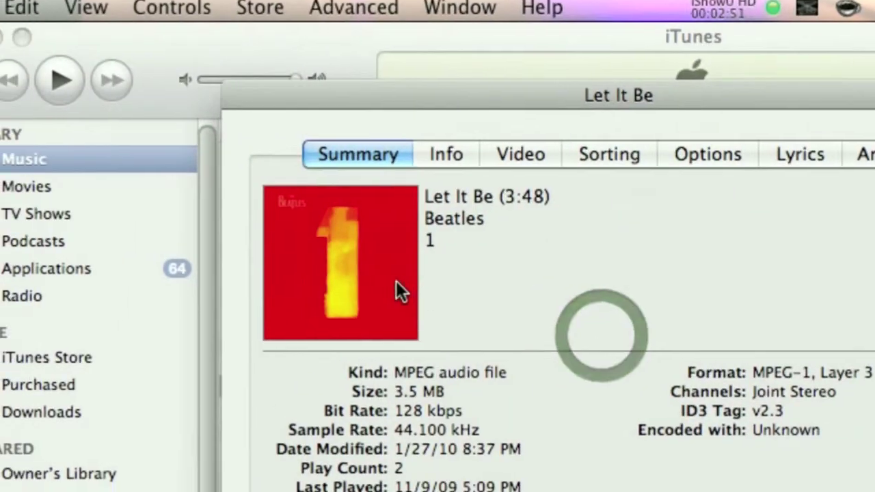
{"action": "left_click", "coordinate": [332, 344]}
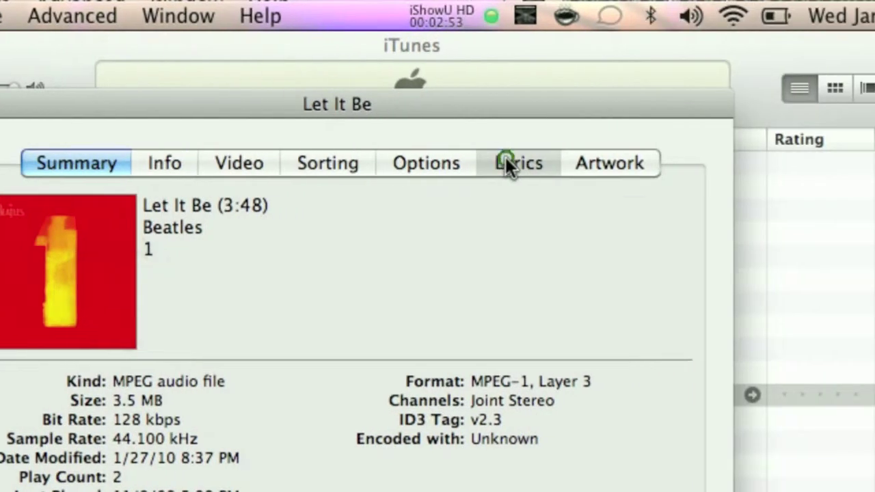
{"action": "left_click", "coordinate": [506, 163]}
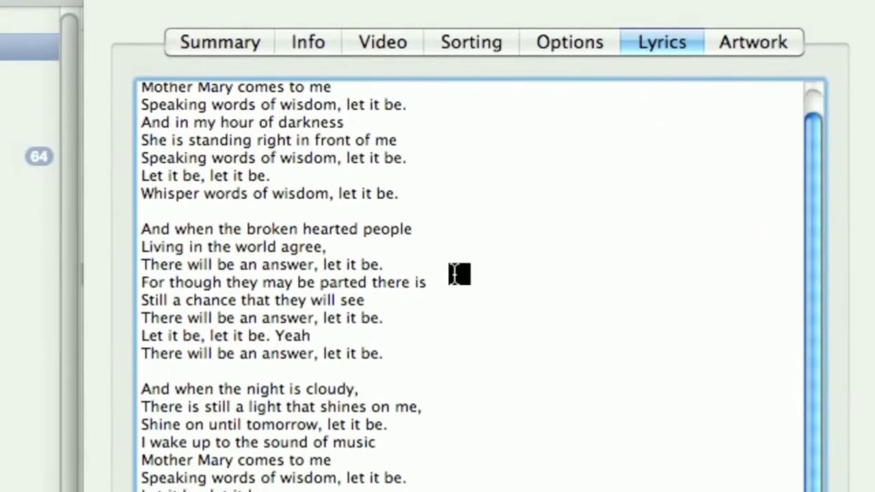
{"action": "scroll", "coordinate": [454, 274], "scroll_direction": "up", "scroll_amount": 1}
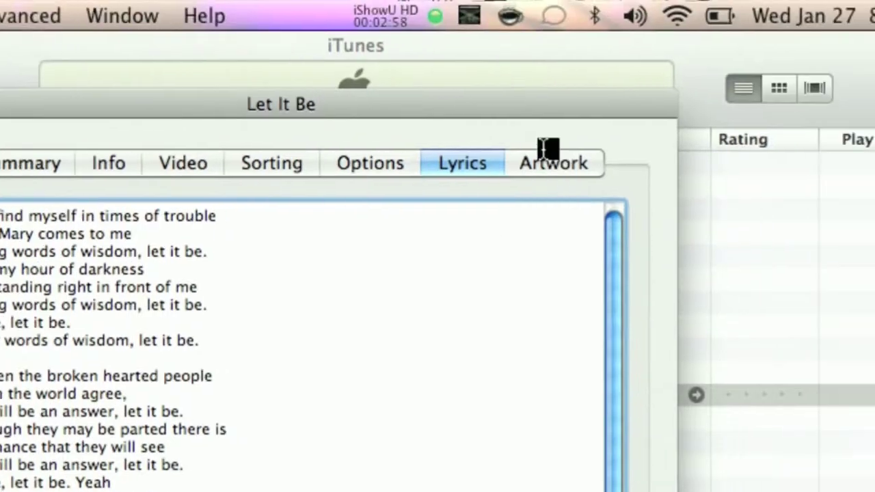
{"action": "left_click", "coordinate": [730, 14]}
{"action": "left_click", "coordinate": [446, 157]}
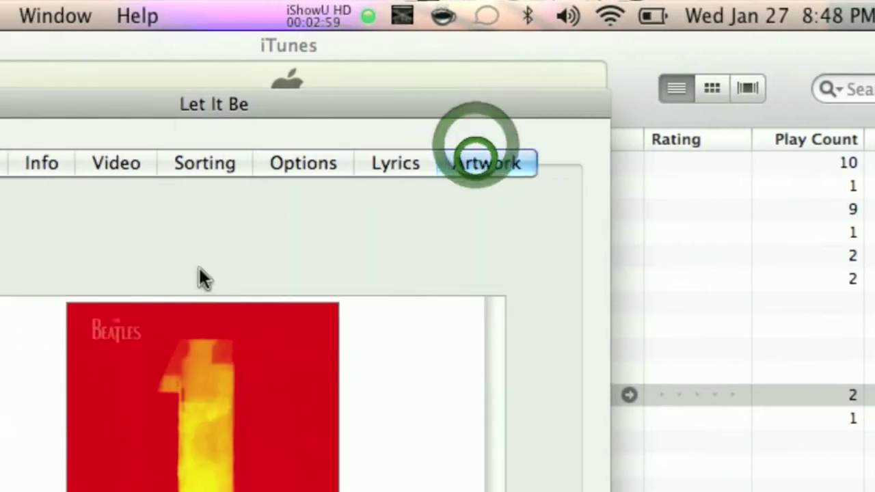
{"action": "left_click", "coordinate": [153, 405]}
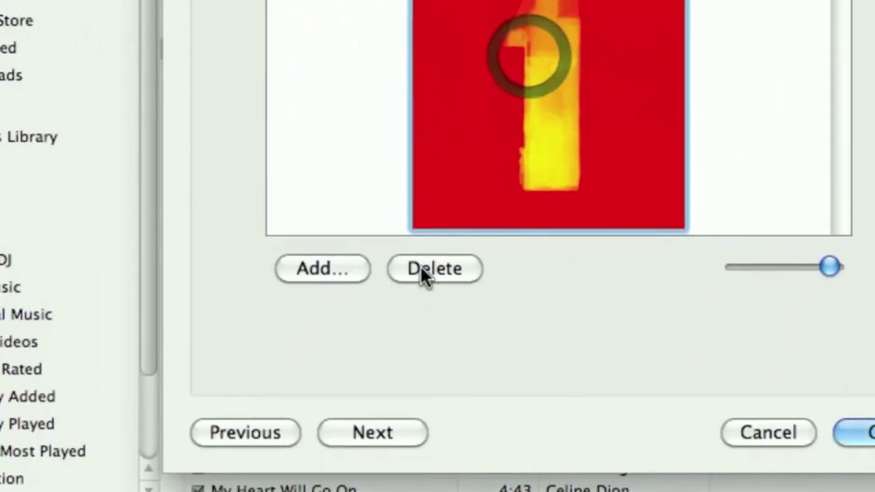
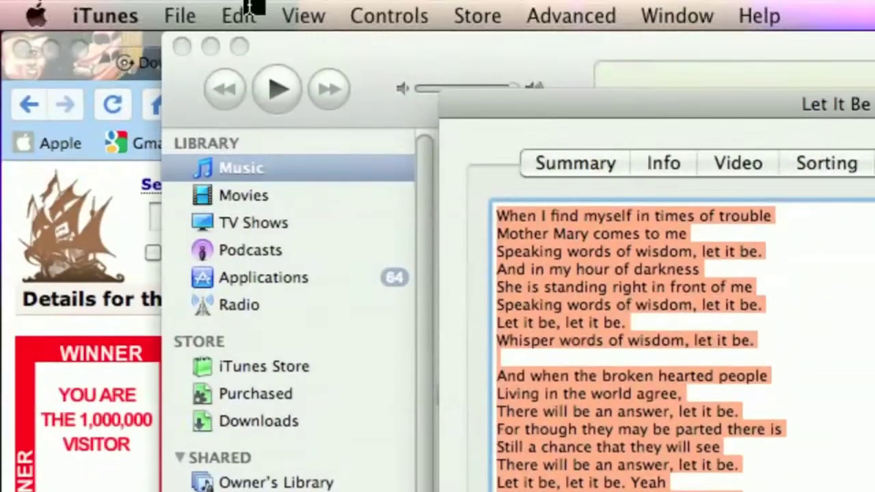
Step: Delete all of Let It Be's lyrics, leaving the lyrics field empty
{"action": "type", "text": "Load_options() ;"}
{"action": "left_click", "coordinate": [630, 315]}
{"action": "key", "text": "super+a"}
{"action": "key", "text": "BackSpace"}
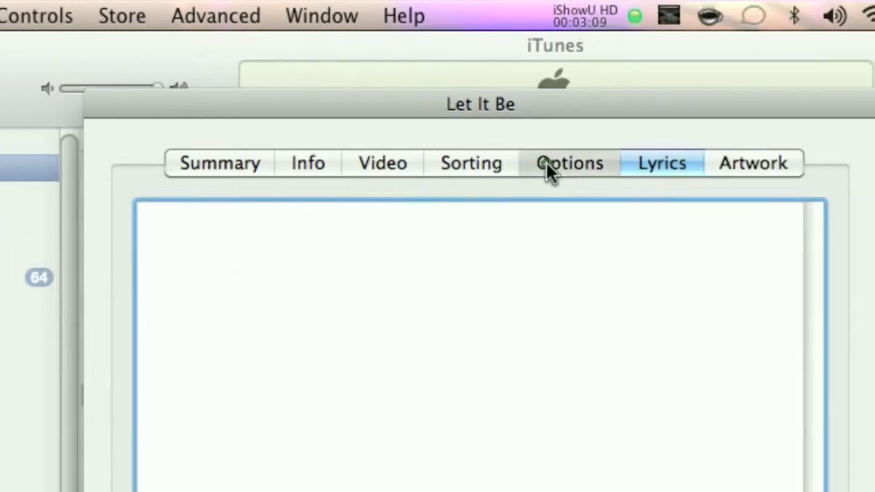
Step: Clear the Album Artist, Album and Sort Album Artist sorting fields and confirm with OK
{"action": "left_click", "coordinate": [781, 164]}
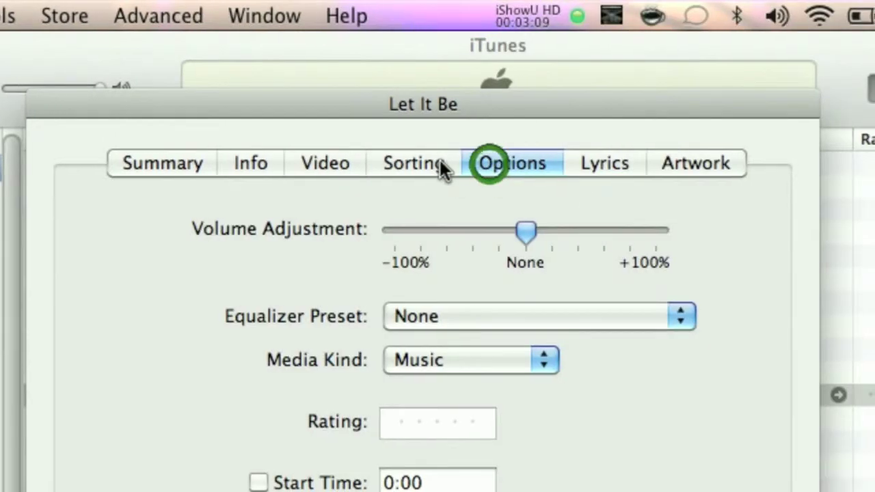
{"action": "left_click", "coordinate": [729, 162]}
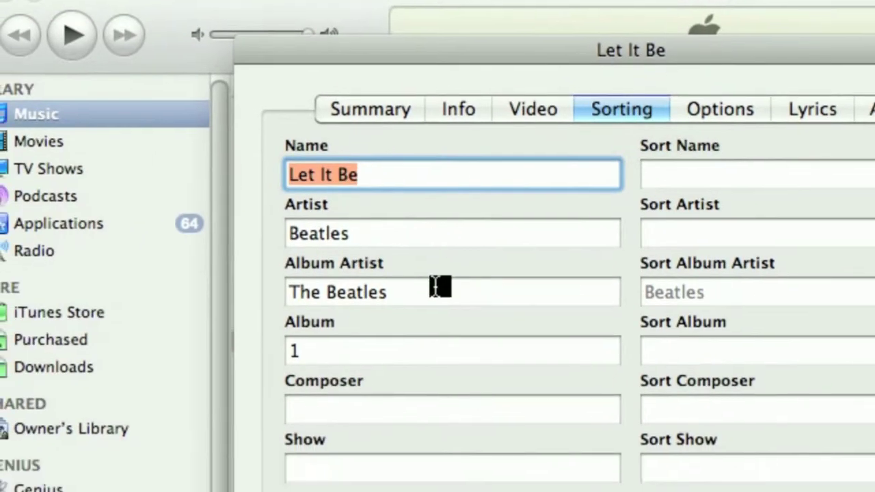
{"action": "triple_click", "coordinate": [229, 337]}
{"action": "key", "text": "BackSpace"}
{"action": "left_click", "coordinate": [417, 333]}
{"action": "key", "text": "BackSpace"}
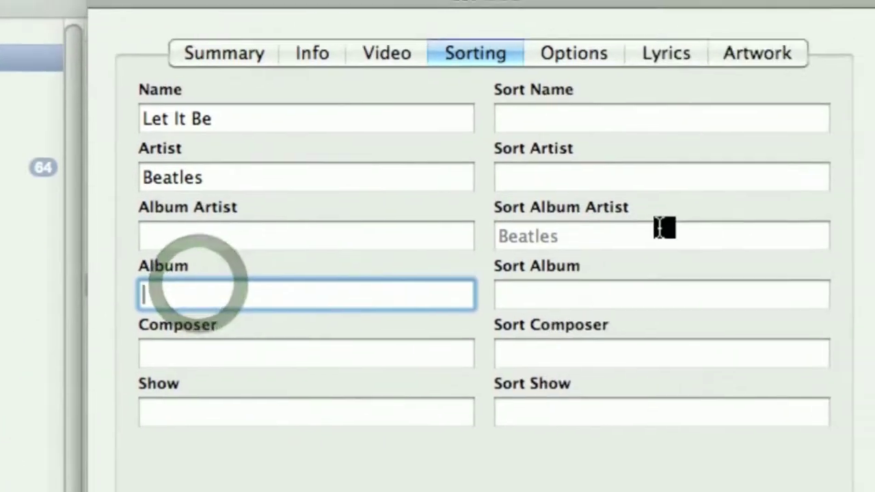
{"action": "double_click", "coordinate": [536, 242]}
{"action": "key", "text": "BackSpace"}
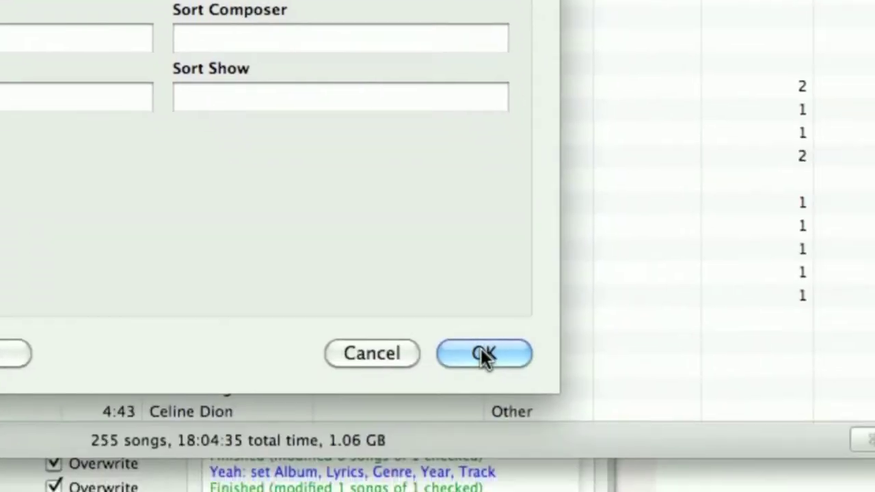
{"action": "left_click", "coordinate": [482, 353]}
{"action": "left_click", "coordinate": [443, 260]}
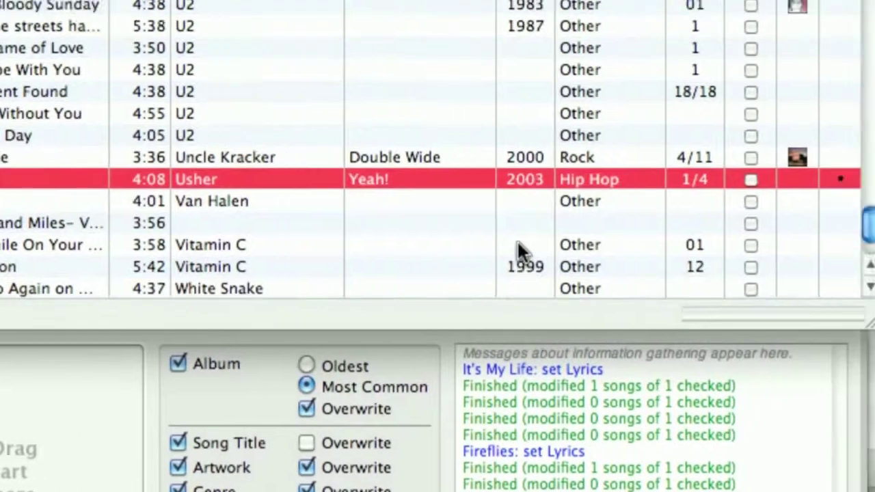
Step: Rescan the iTunes library in MPFreaker, select Let It Be, and begin fetching its information
{"action": "scroll", "coordinate": [524, 253], "scroll_direction": "up", "scroll_amount": 10}
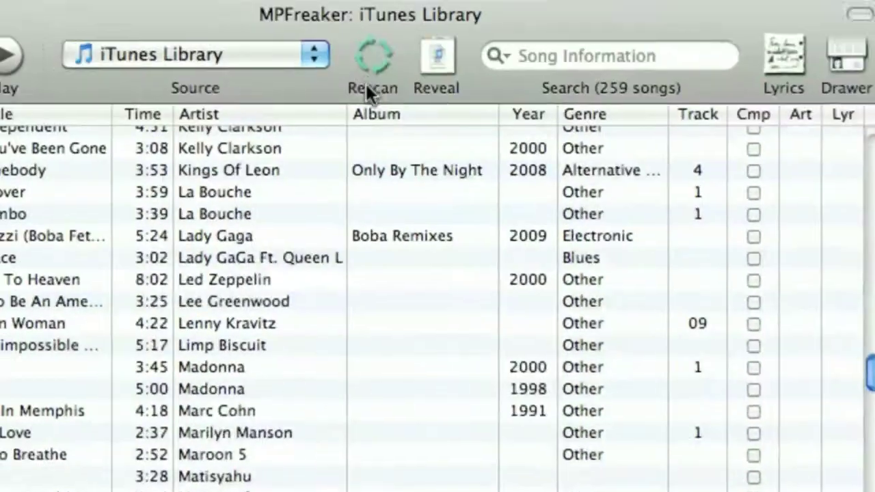
{"action": "left_click", "coordinate": [368, 86]}
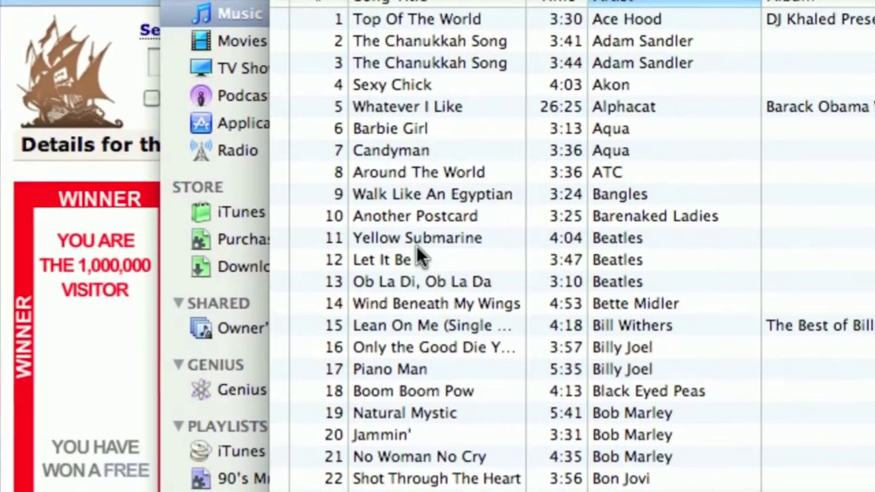
{"action": "left_click", "coordinate": [204, 293]}
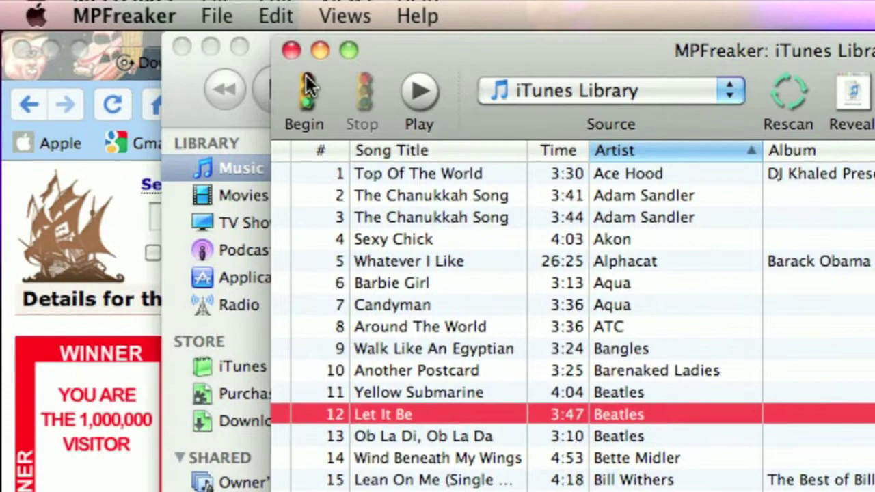
{"action": "left_click", "coordinate": [305, 78]}
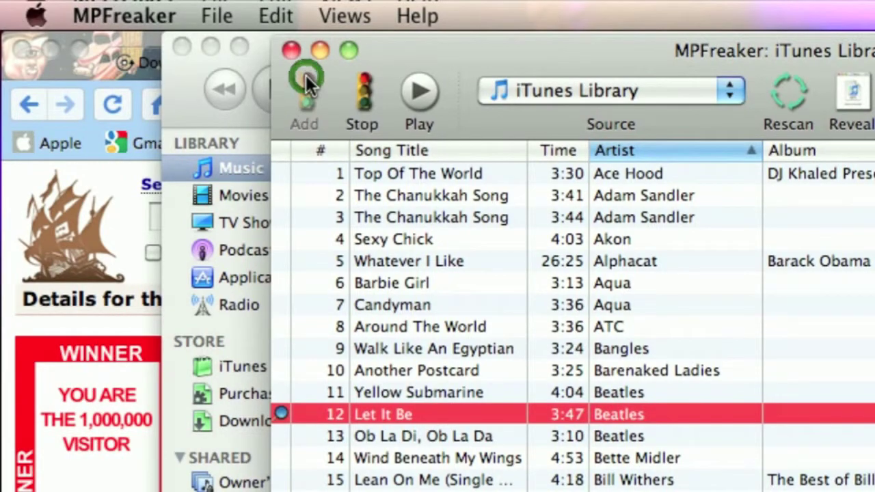